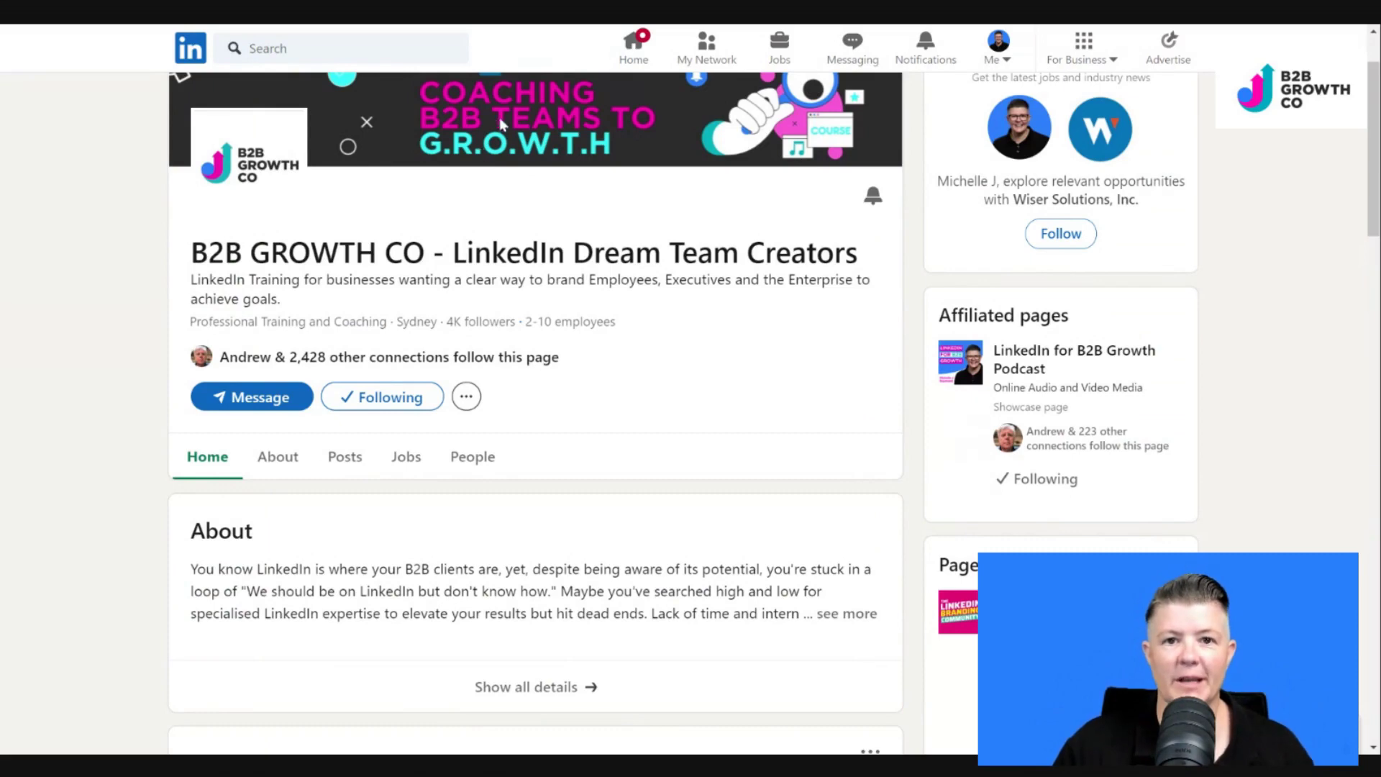
# Scroll through the B2B GROWTH CO admin feed showing page posts and 30-day analytics
pyautogui.scroll(-3, 516, 168)
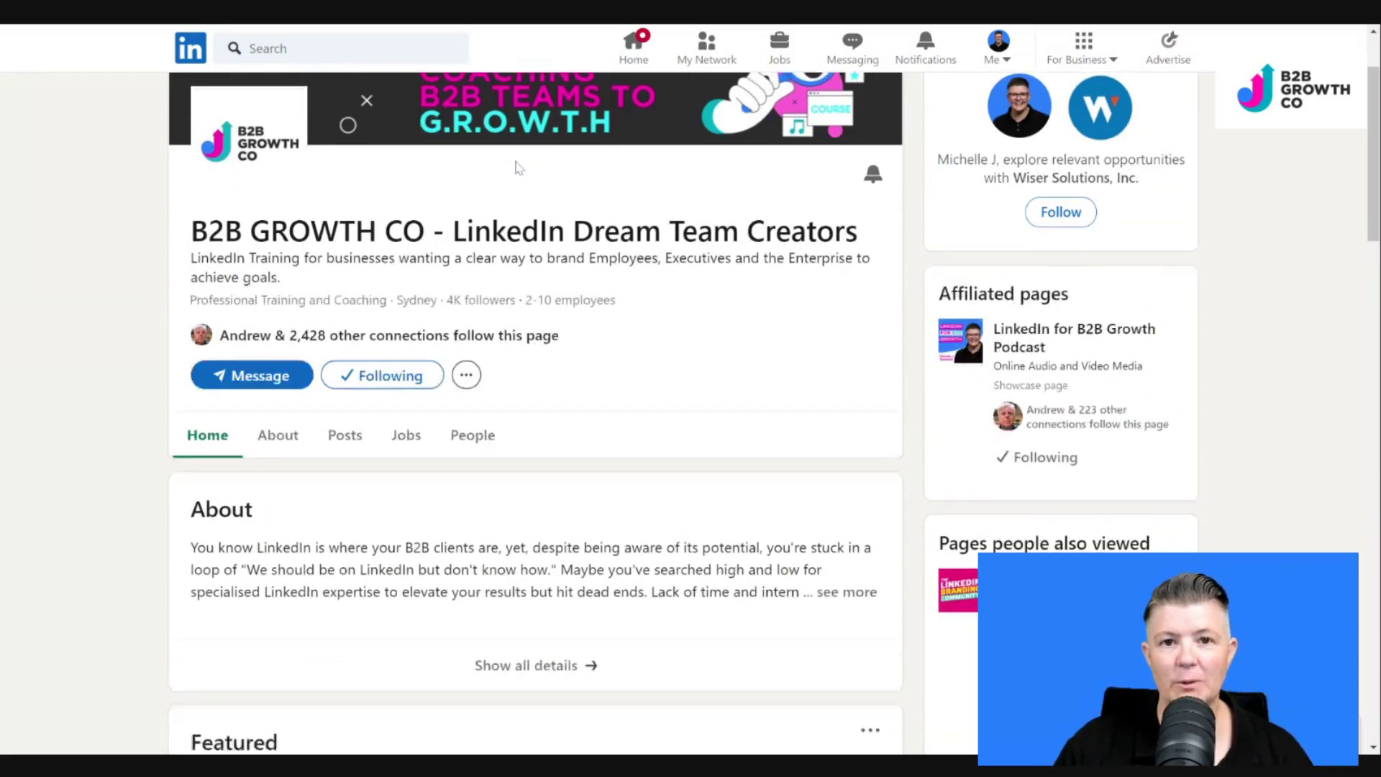
pyautogui.scroll(-4, 516, 168)
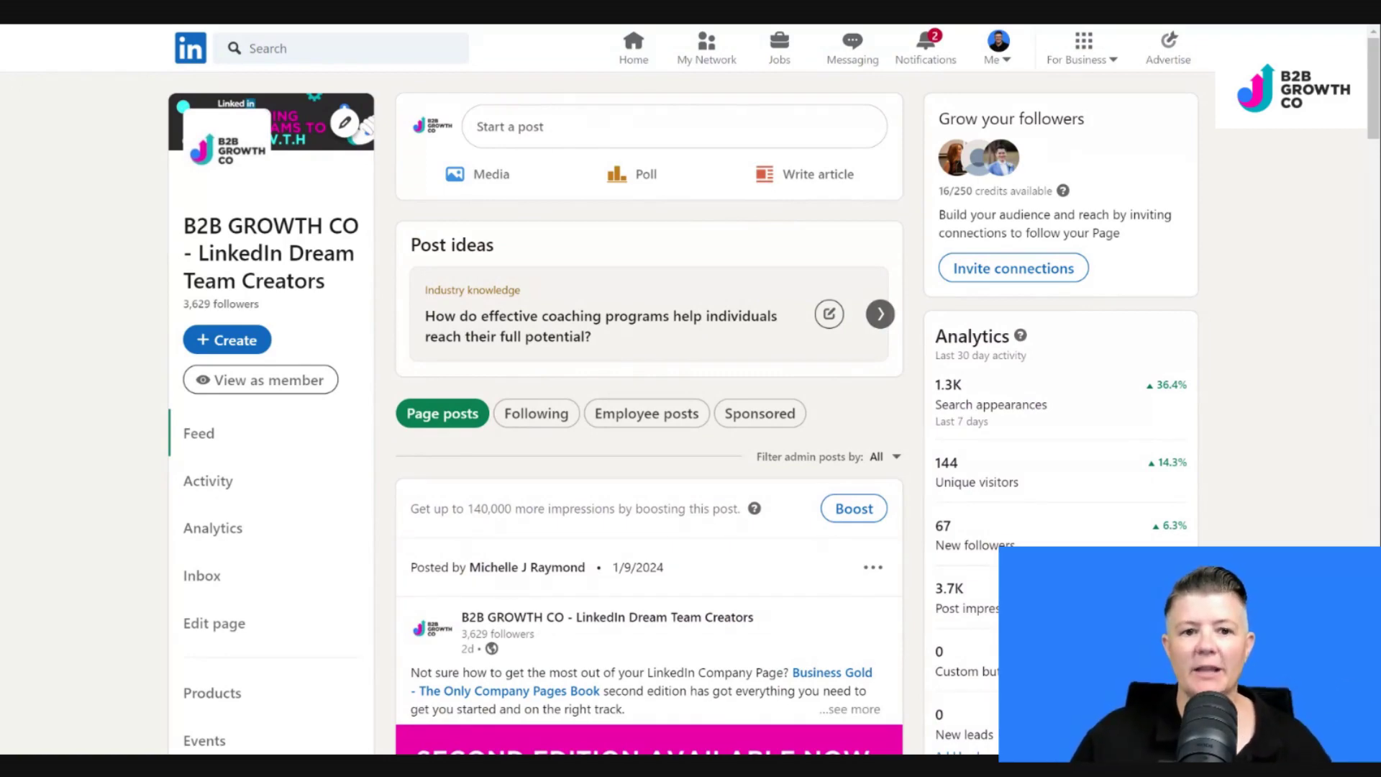
# Open Edit page from the admin menu and choose its Featured section
pyautogui.scroll(-3, 144, 287)
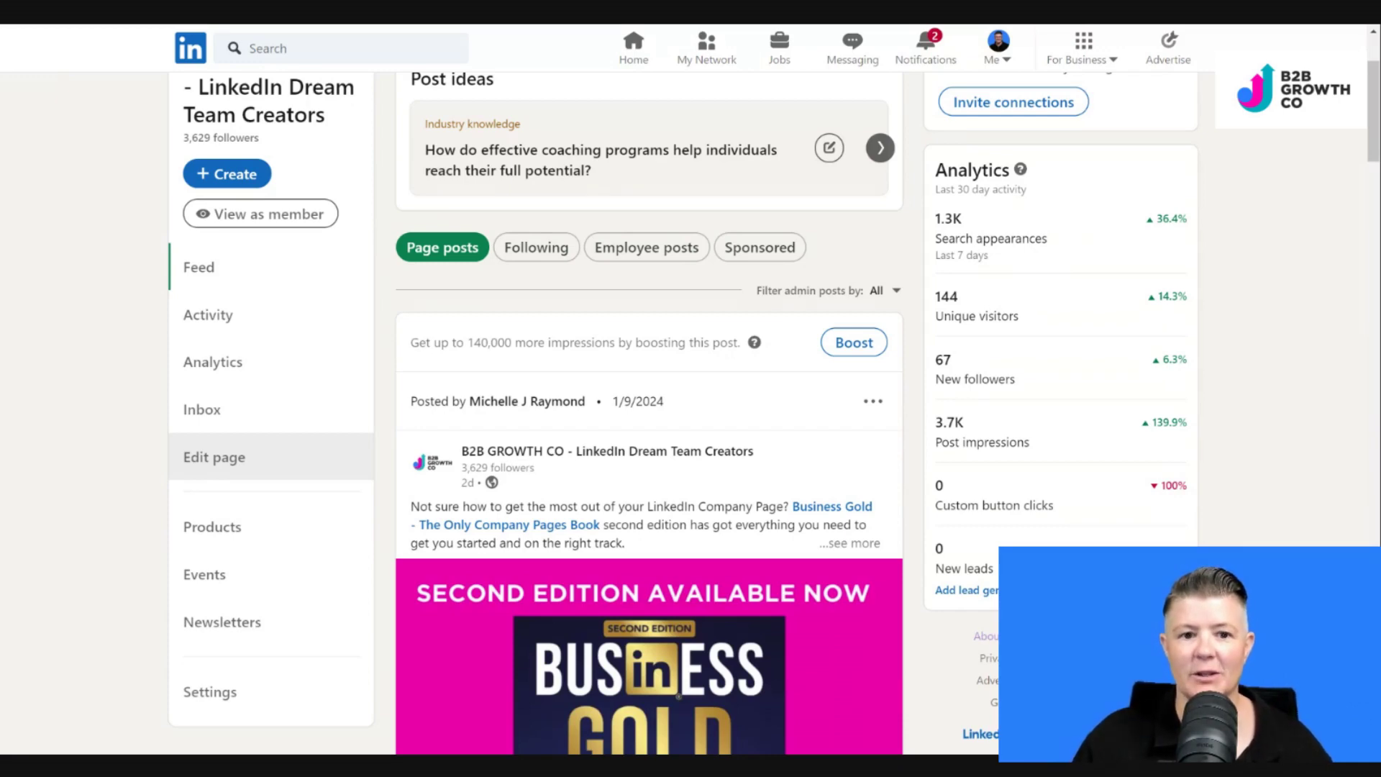
pyautogui.click(214, 458)
pyautogui.click(409, 266)
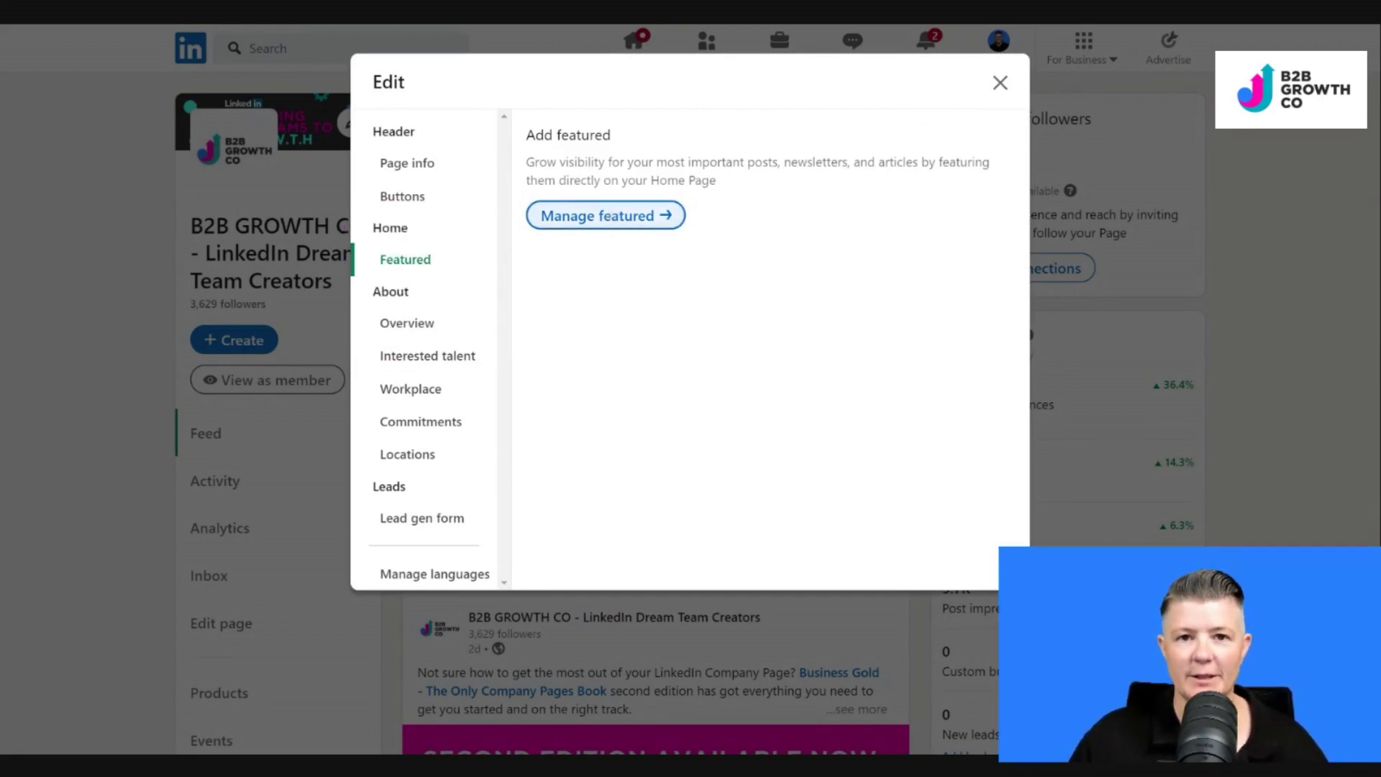
# Open Manage featured, listing the 30-Day LinkedIn Profile Transformation Challenge post
pyautogui.click(606, 216)
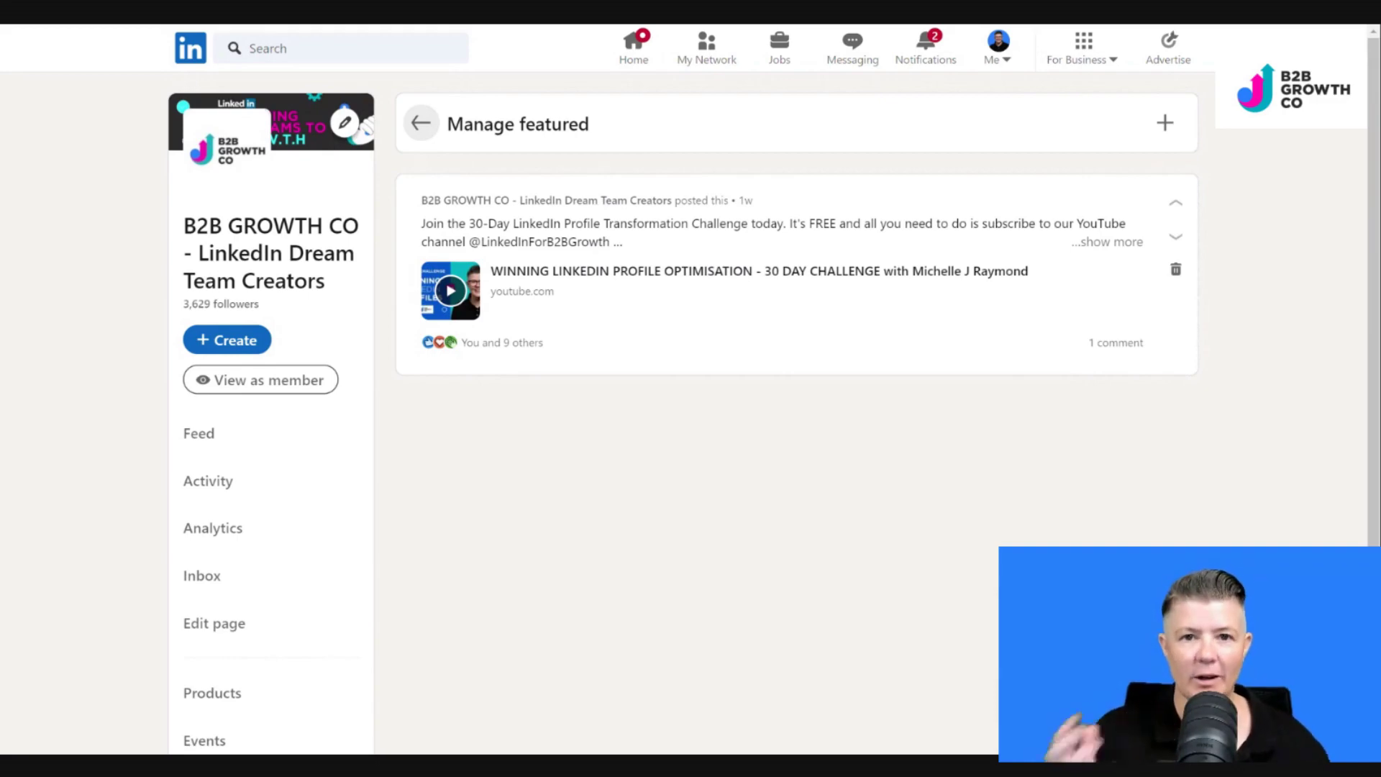
# Feature the Business Gold book post and order it first, above the 30-Day Challenge post
pyautogui.click(1166, 123)
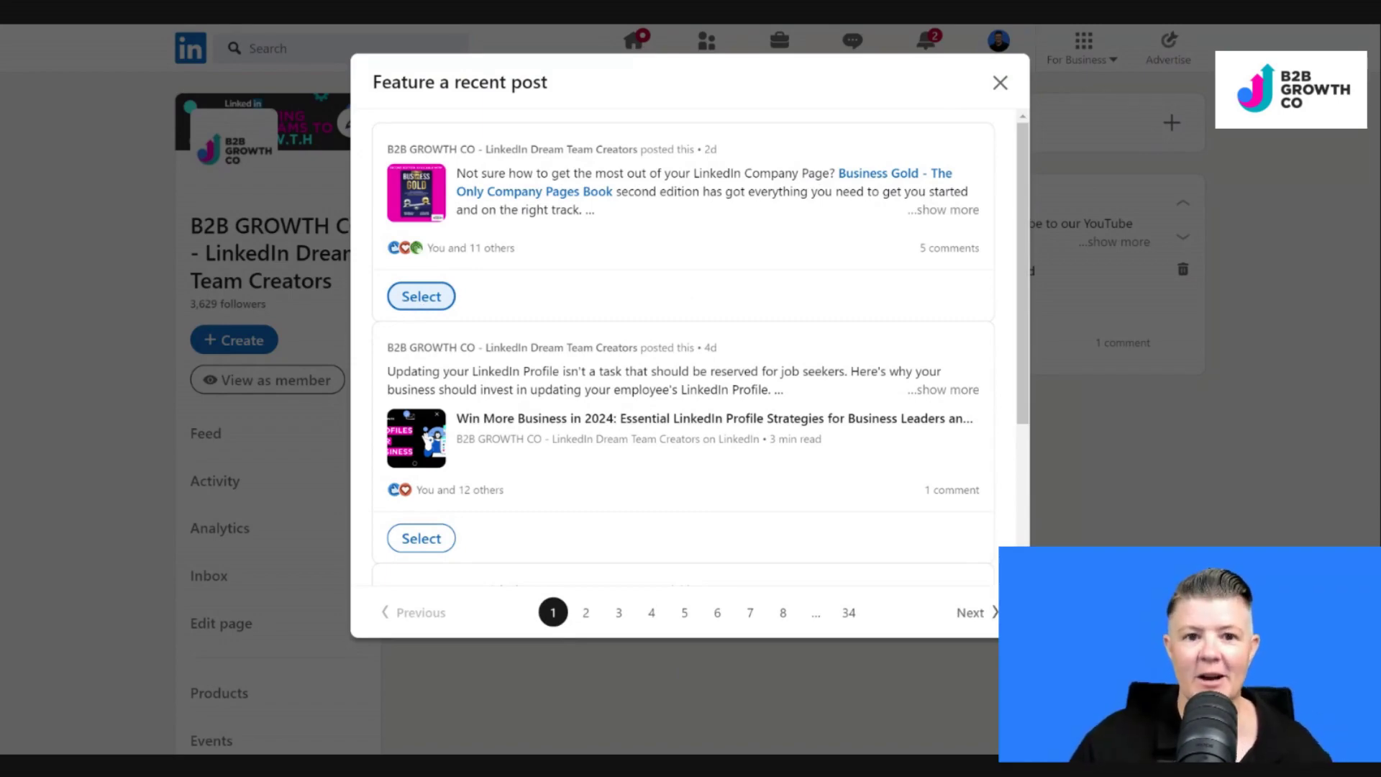
pyautogui.click(420, 295)
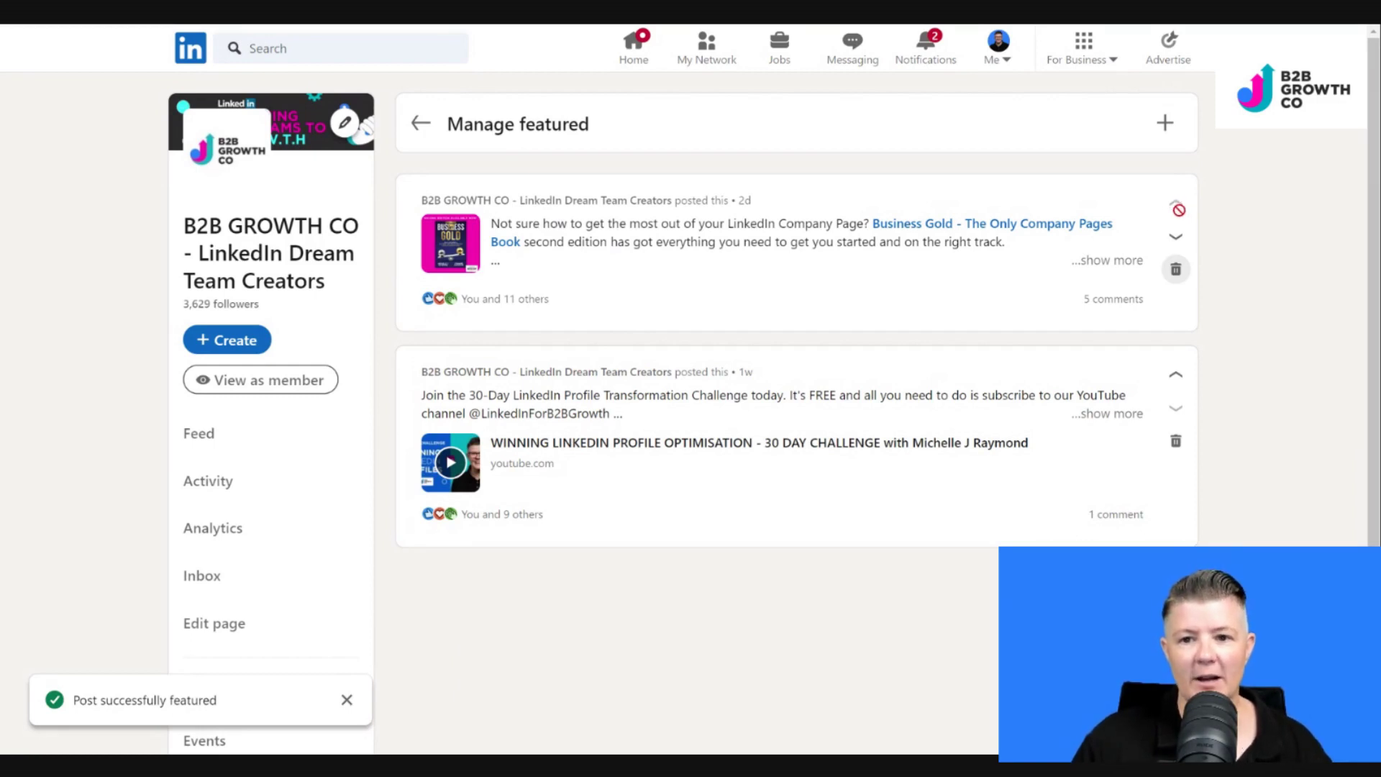
pyautogui.click(1177, 372)
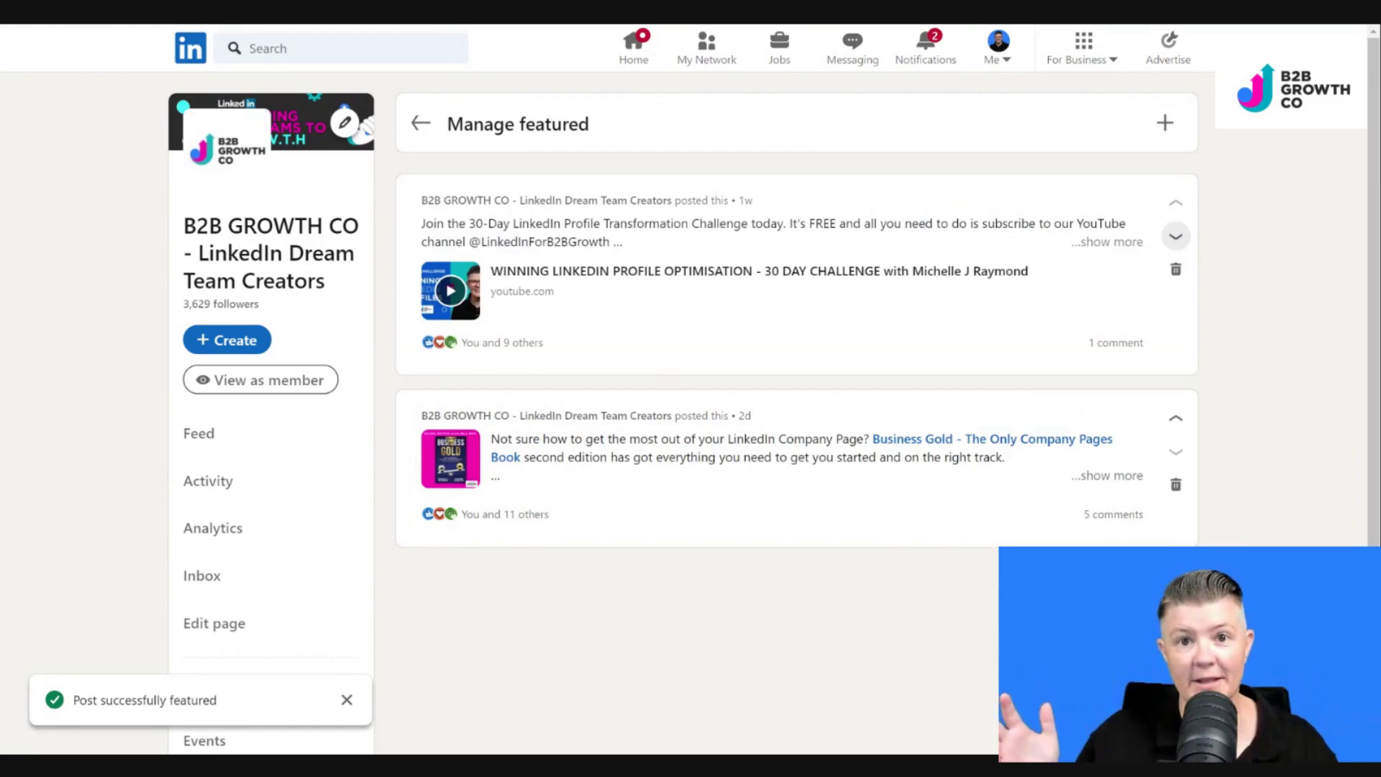
pyautogui.click(1176, 236)
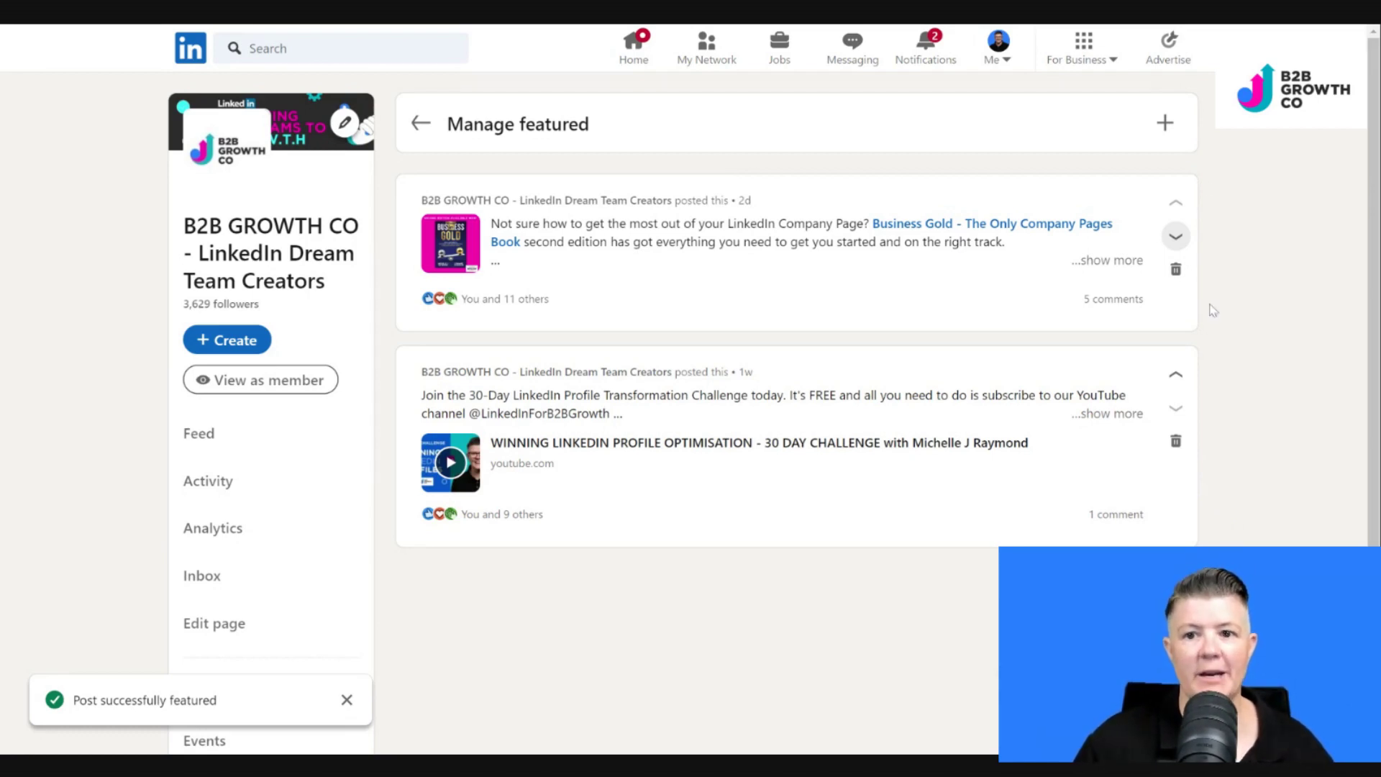
# Feature the Win More Business in 2024 article as the third post, then view as member
pyautogui.click(1166, 126)
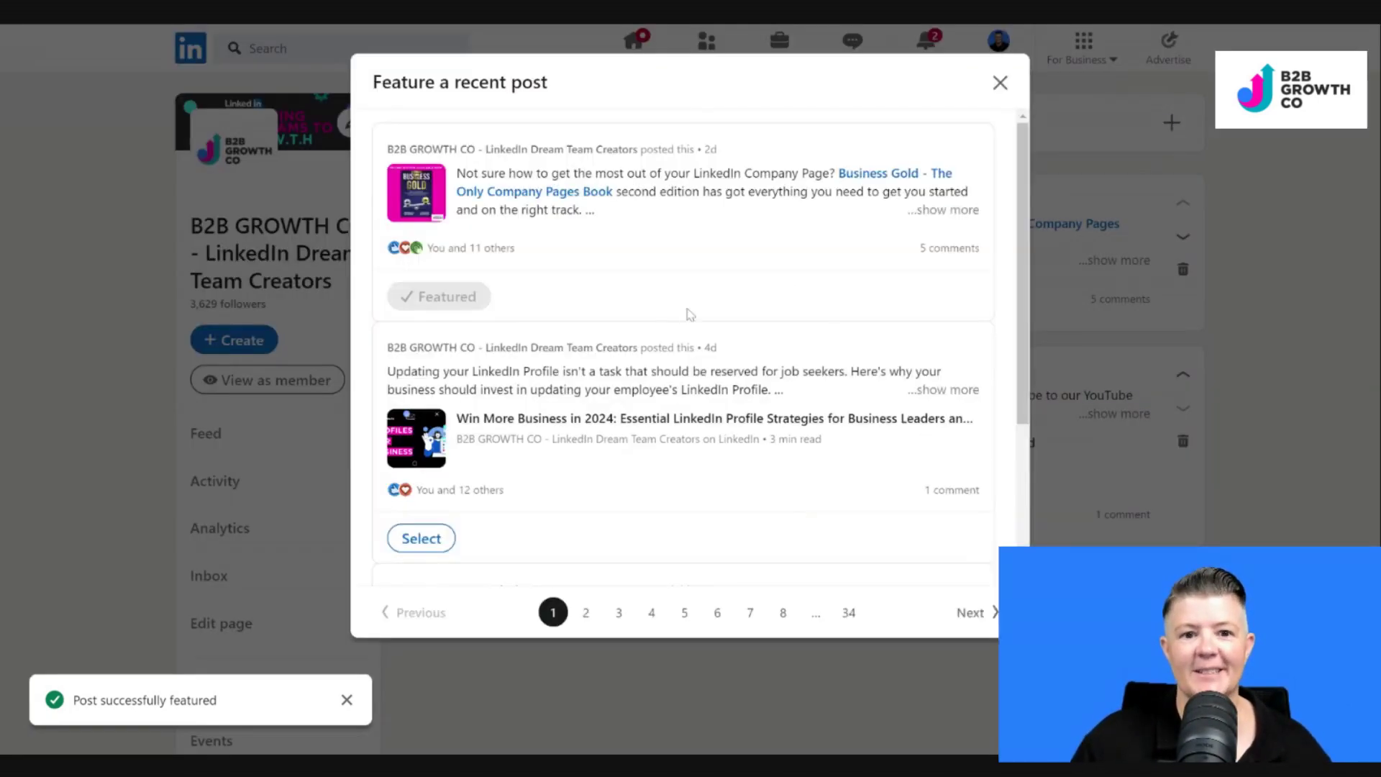
pyautogui.scroll(-2, 524, 391)
pyautogui.click(423, 374)
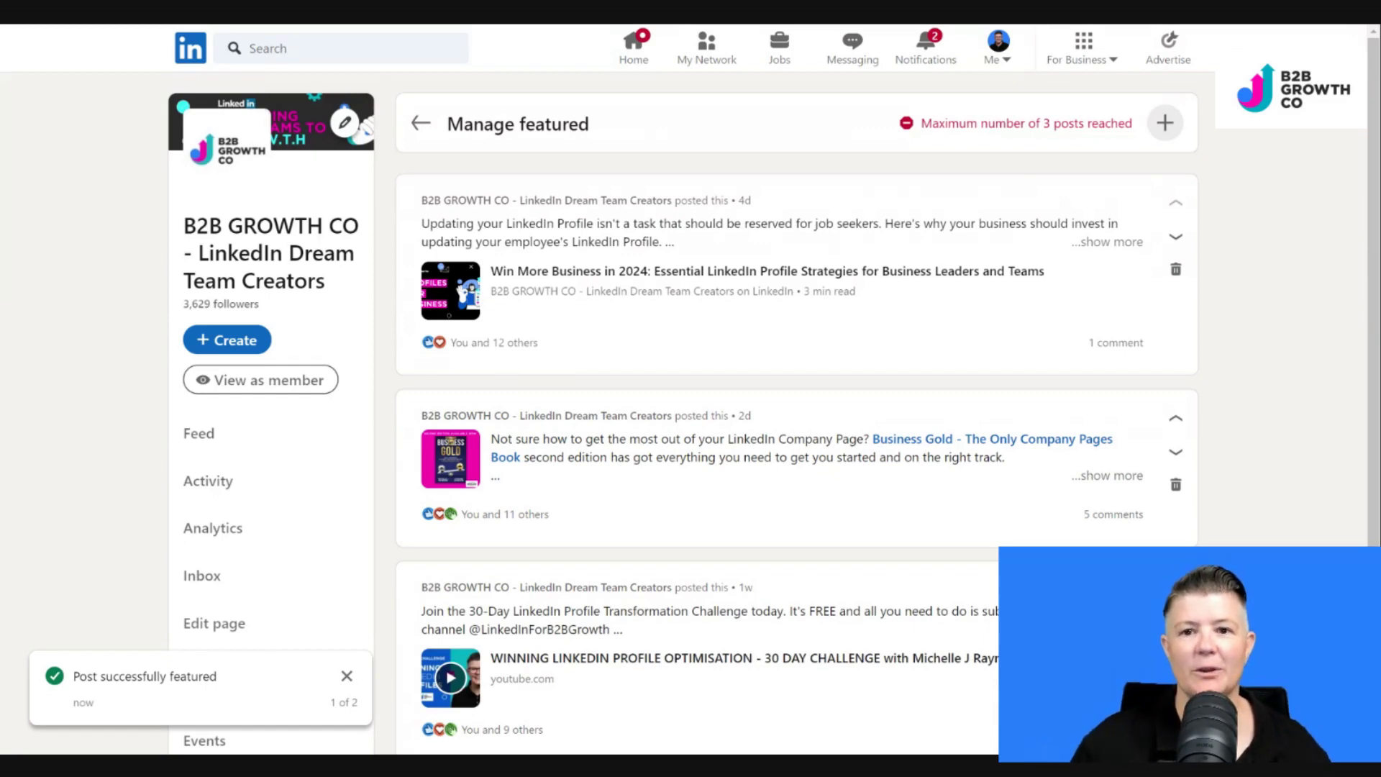
pyautogui.click(260, 379)
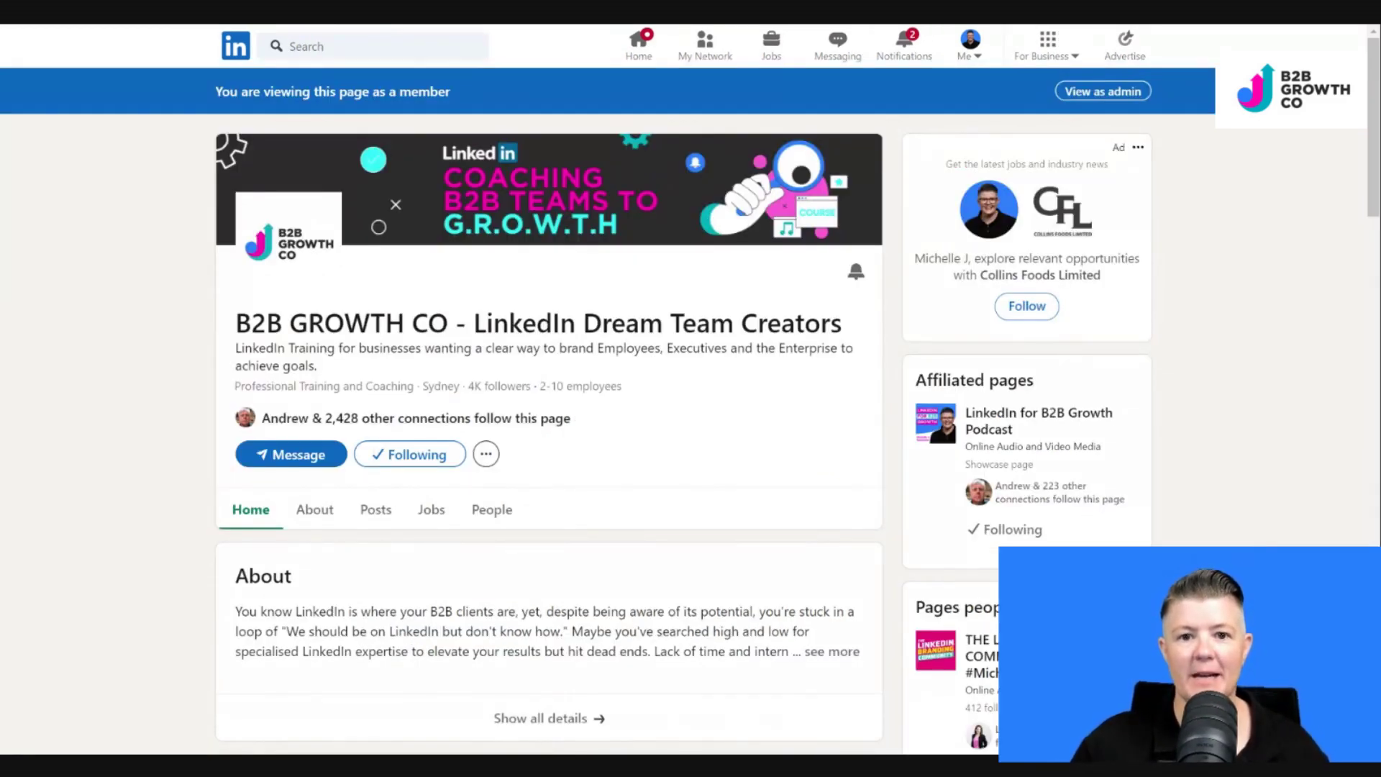
# Page through the Featured carousel: Win More Business, Business Gold and 30-Day Challenge posts
pyautogui.scroll(-2, 603, 216)
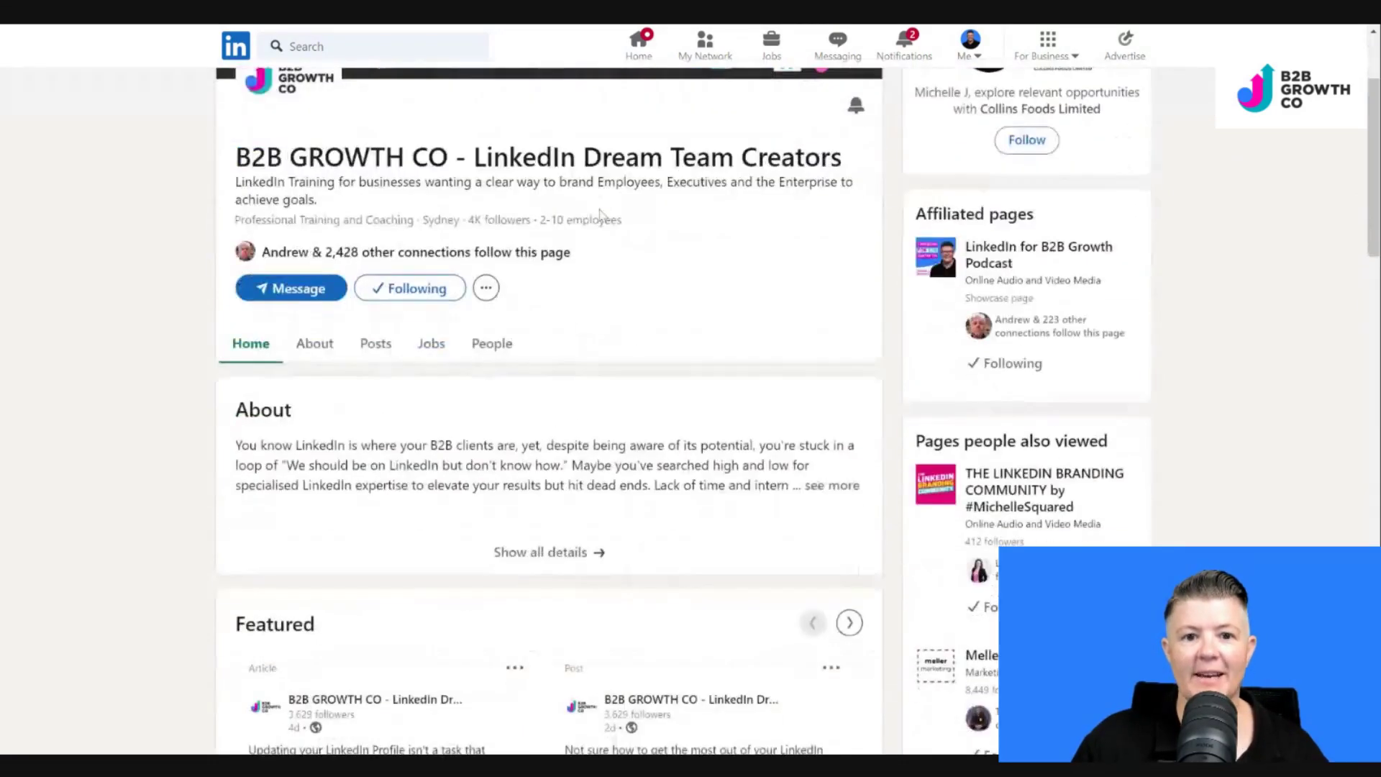
pyautogui.scroll(-5, 603, 216)
pyautogui.scroll(-1, 601, 214)
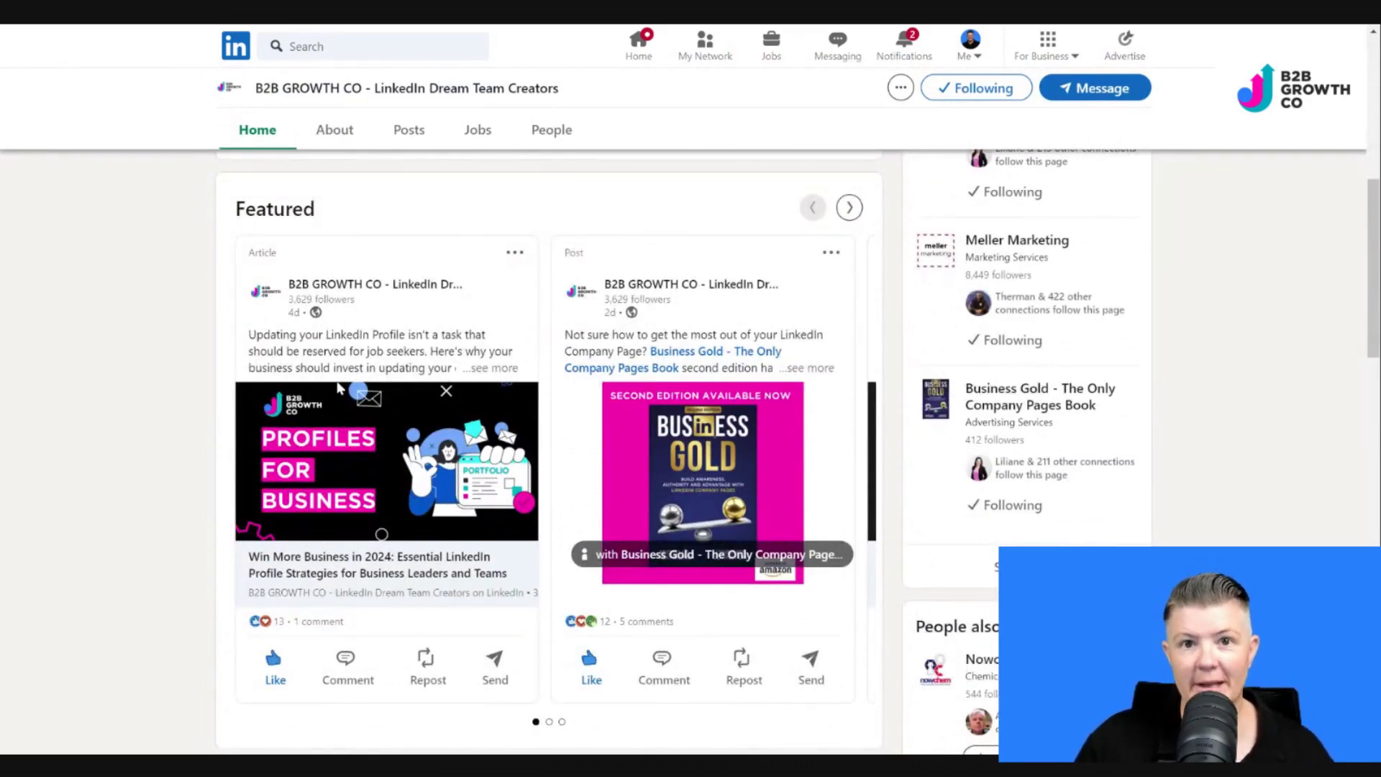
pyautogui.click(850, 207)
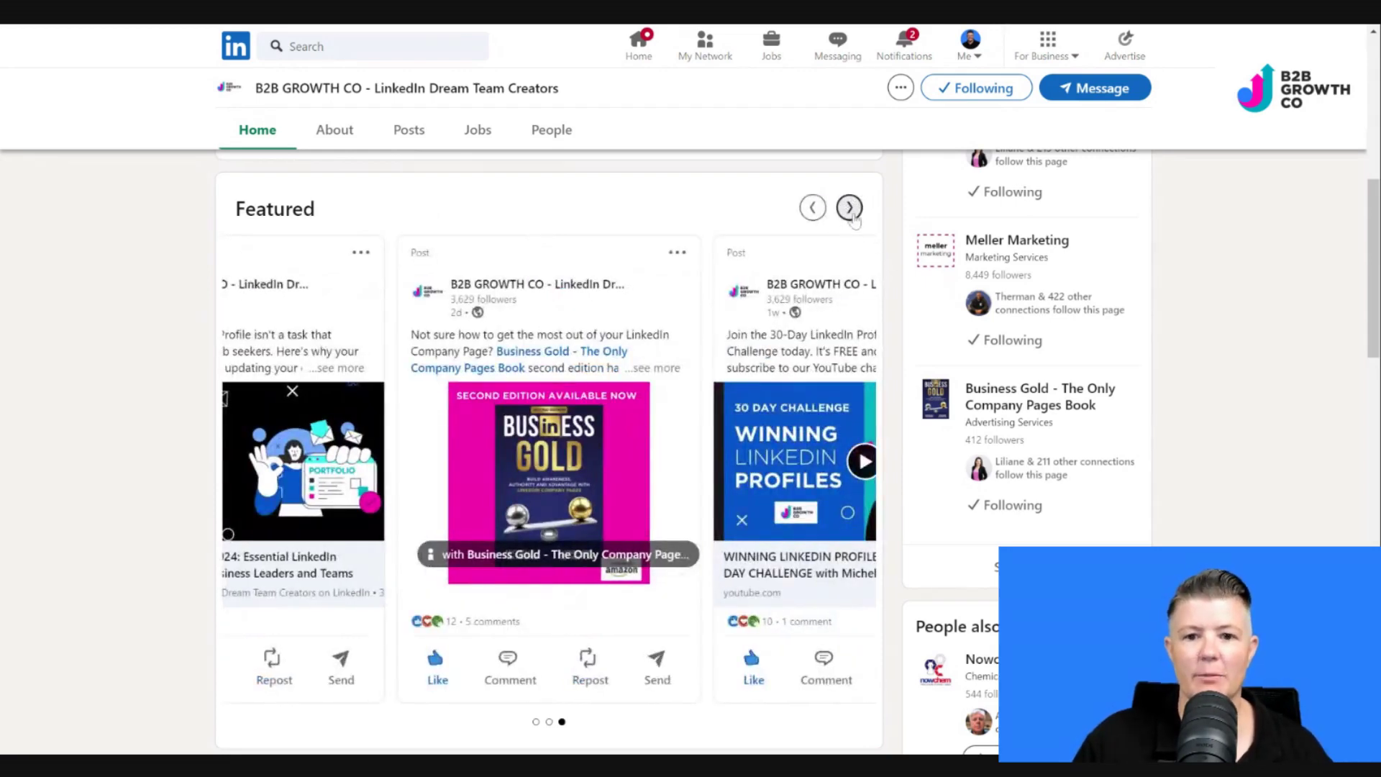
pyautogui.click(849, 207)
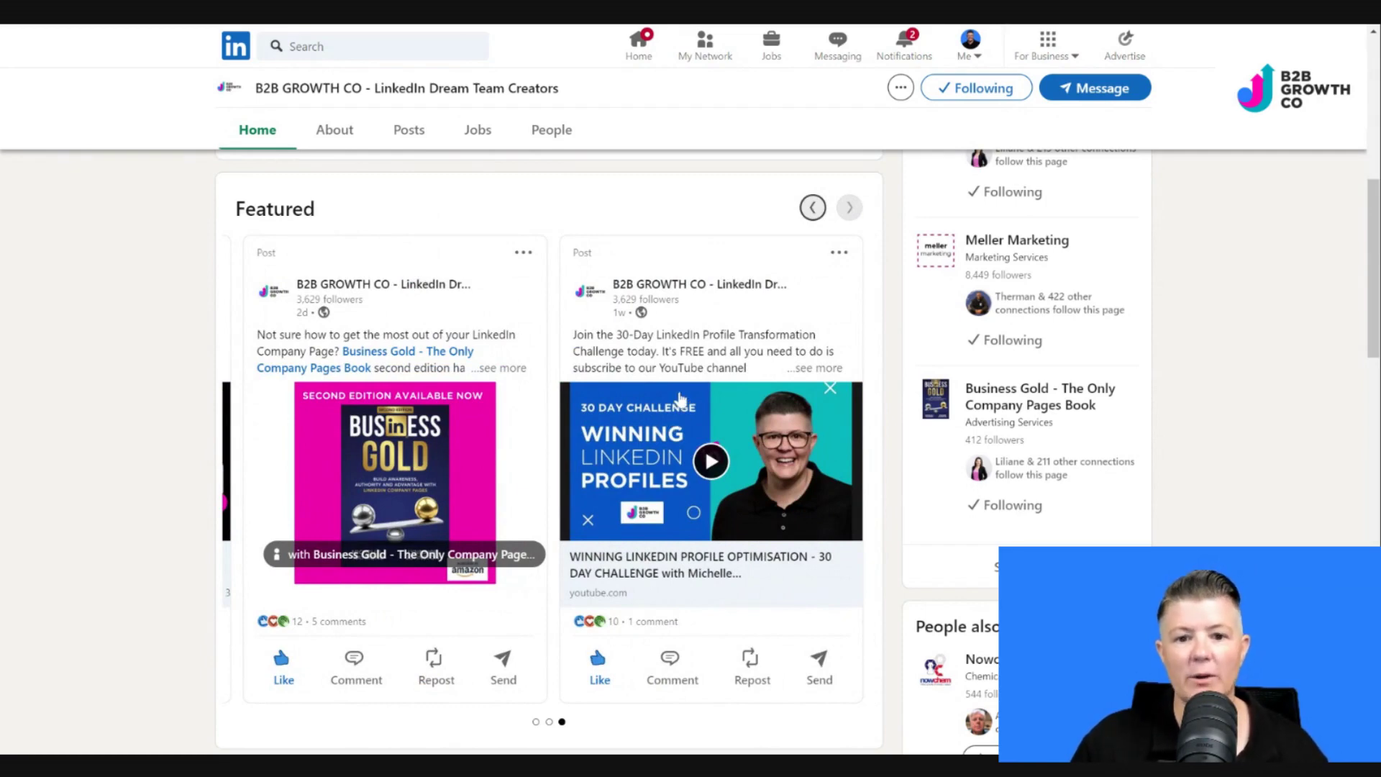
pyautogui.click(813, 209)
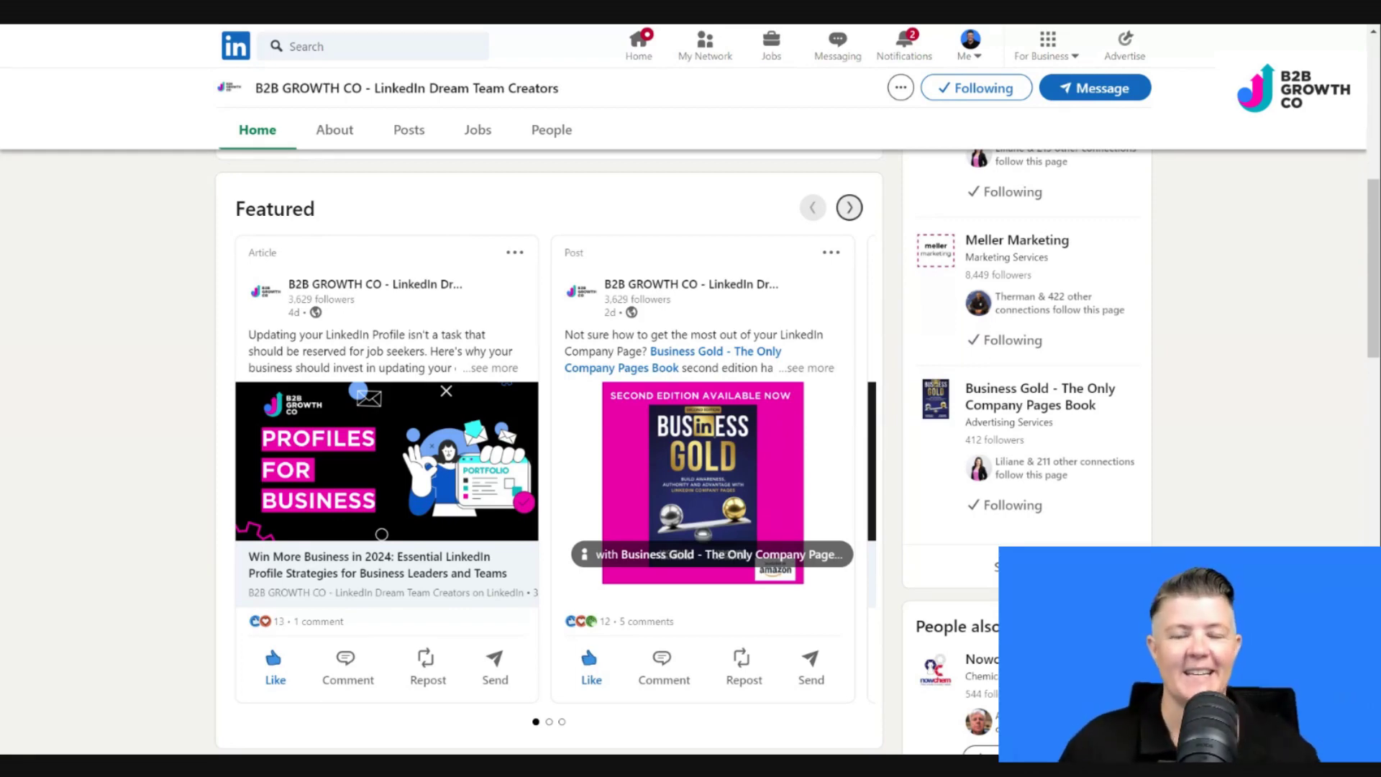
pyautogui.click(843, 209)
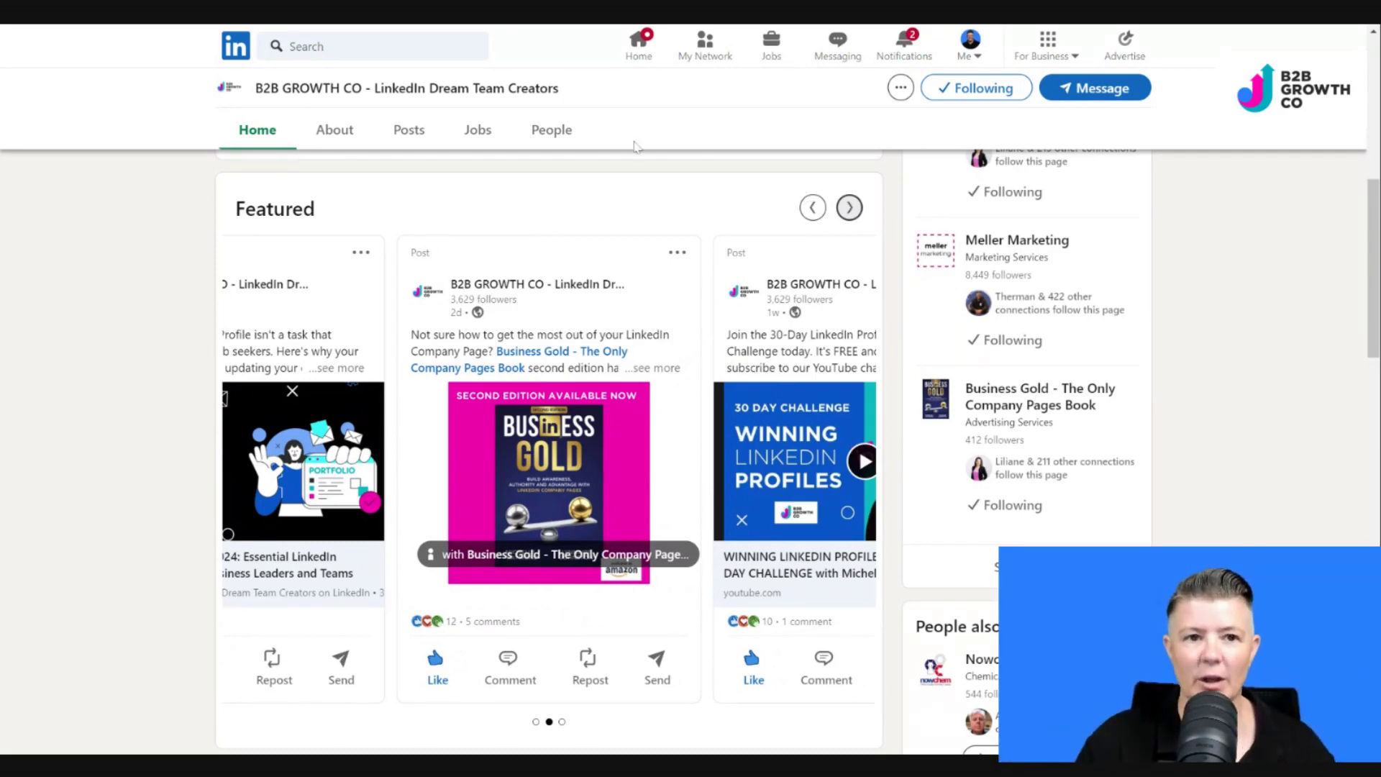
pyautogui.scroll(10, 752, 392)
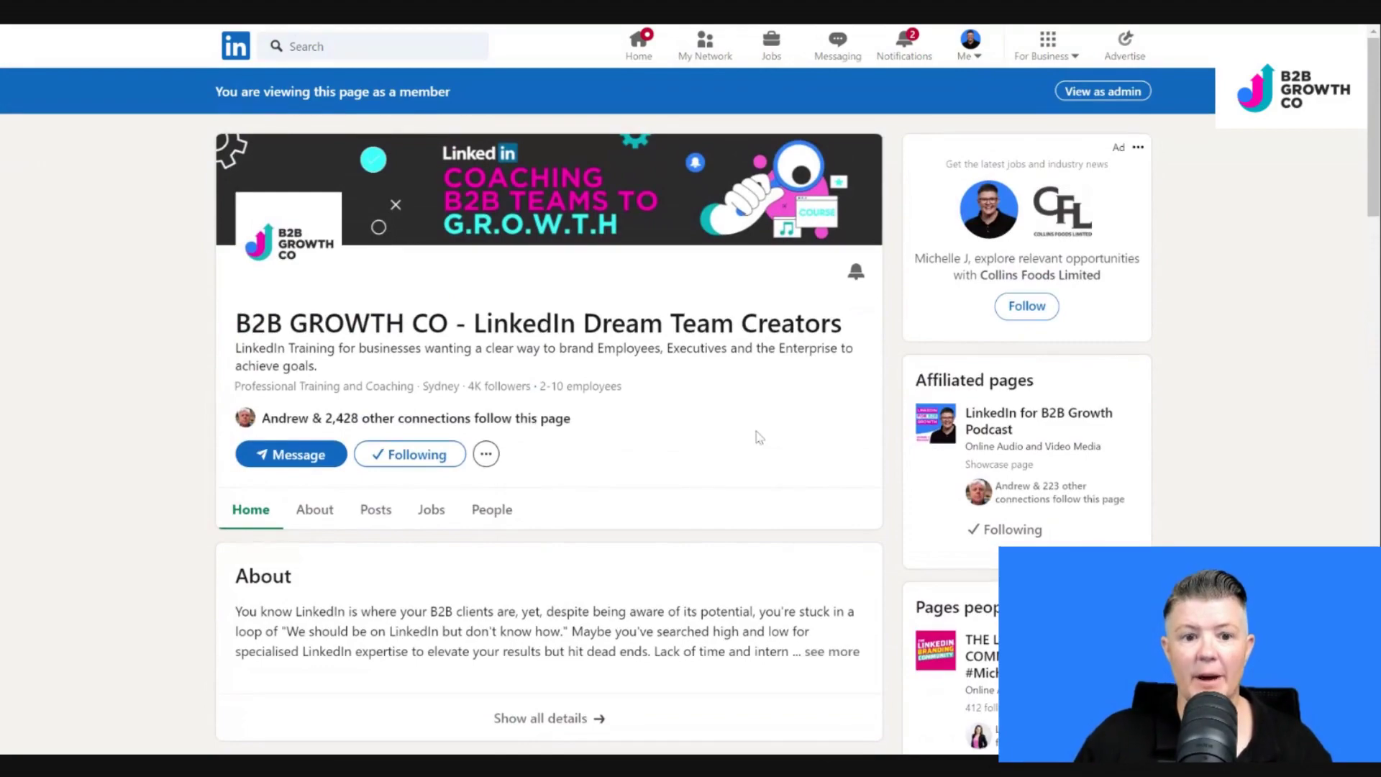
# Review the Featured carousel again, confirming Business Gold appears before the 30-Day Challenge post
pyautogui.scroll(-5, 755, 394)
pyautogui.scroll(-1, 759, 437)
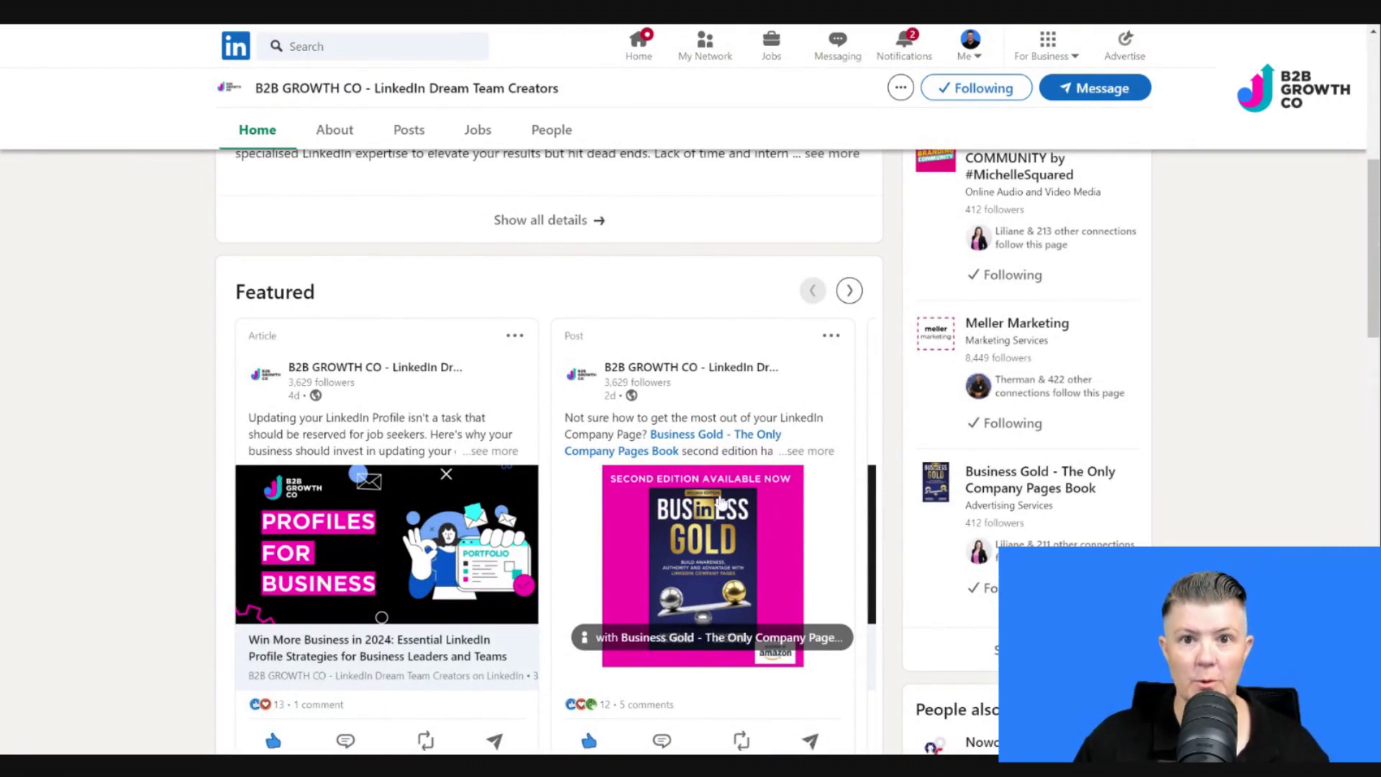
pyautogui.scroll(-1, 721, 503)
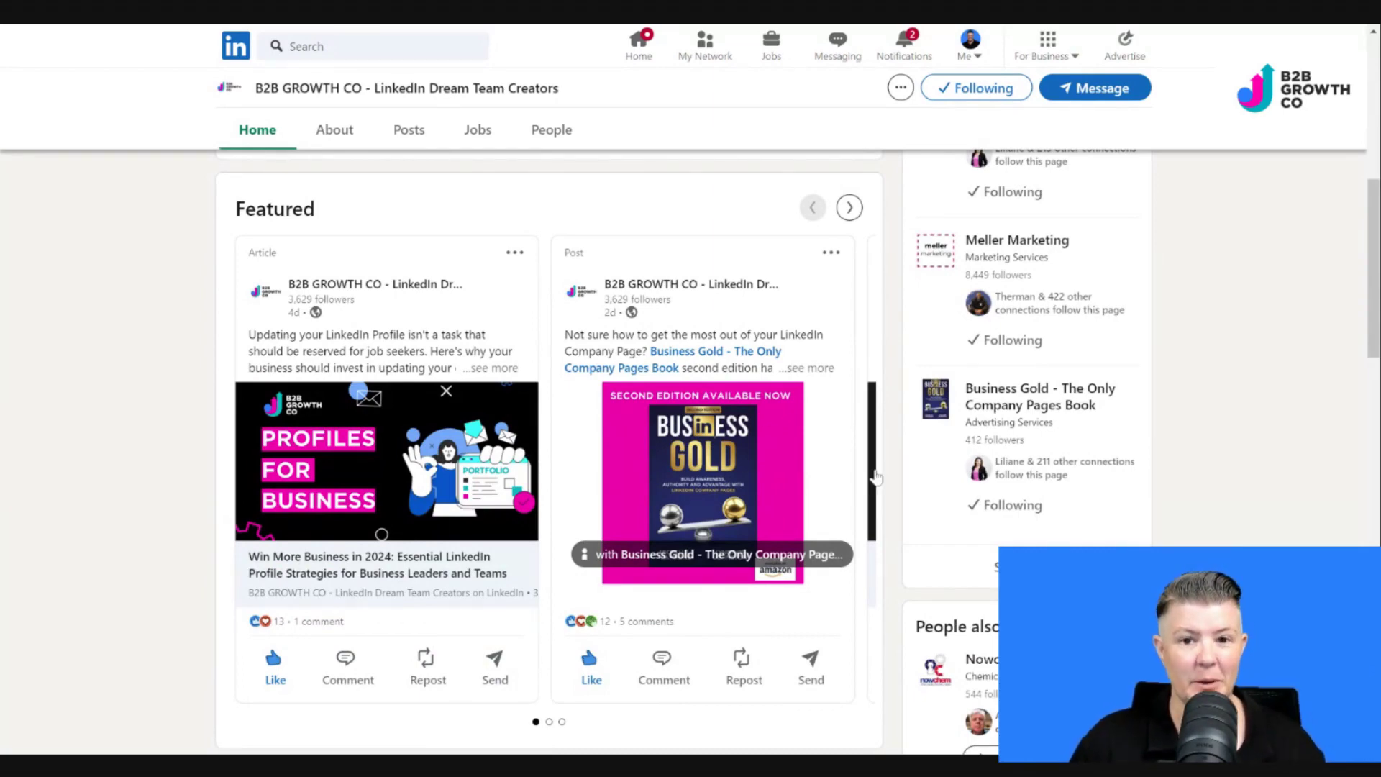
pyautogui.click(850, 208)
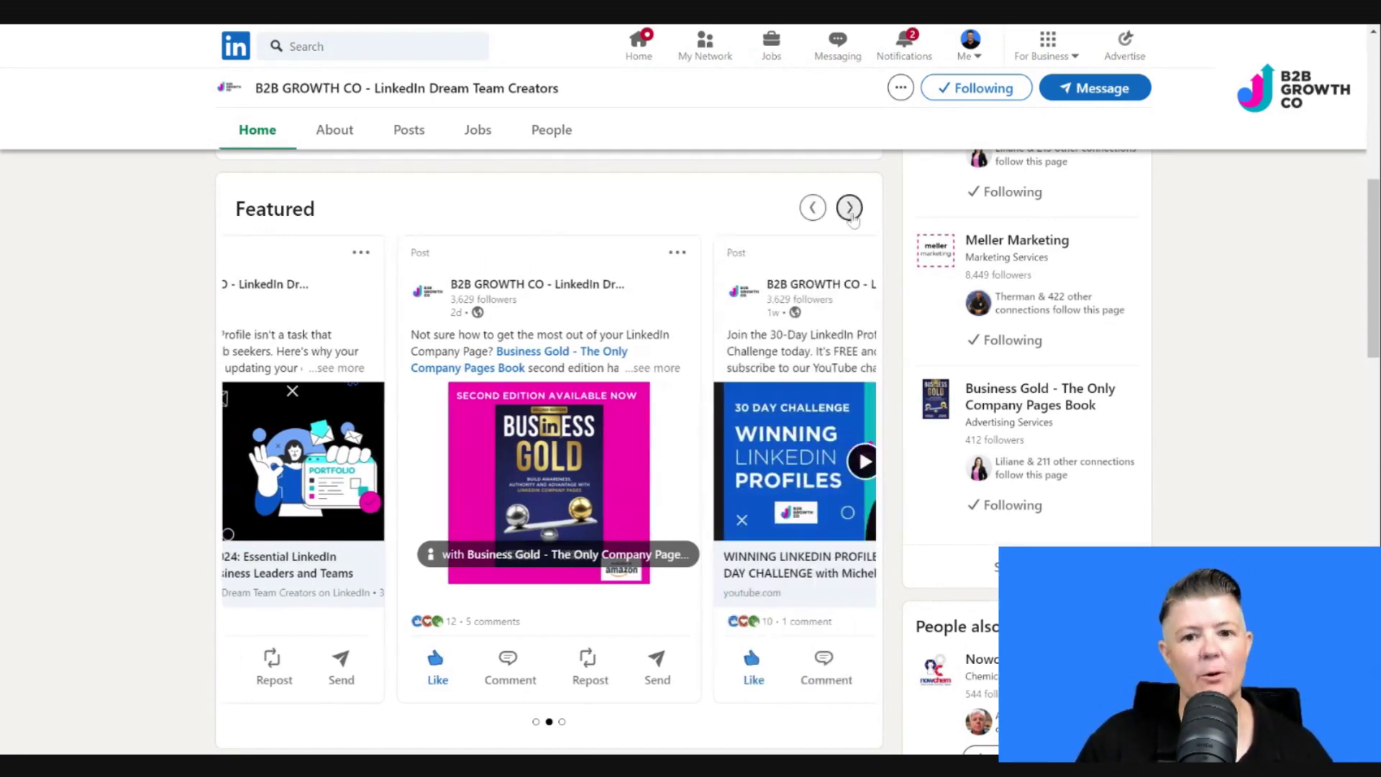
pyautogui.click(850, 208)
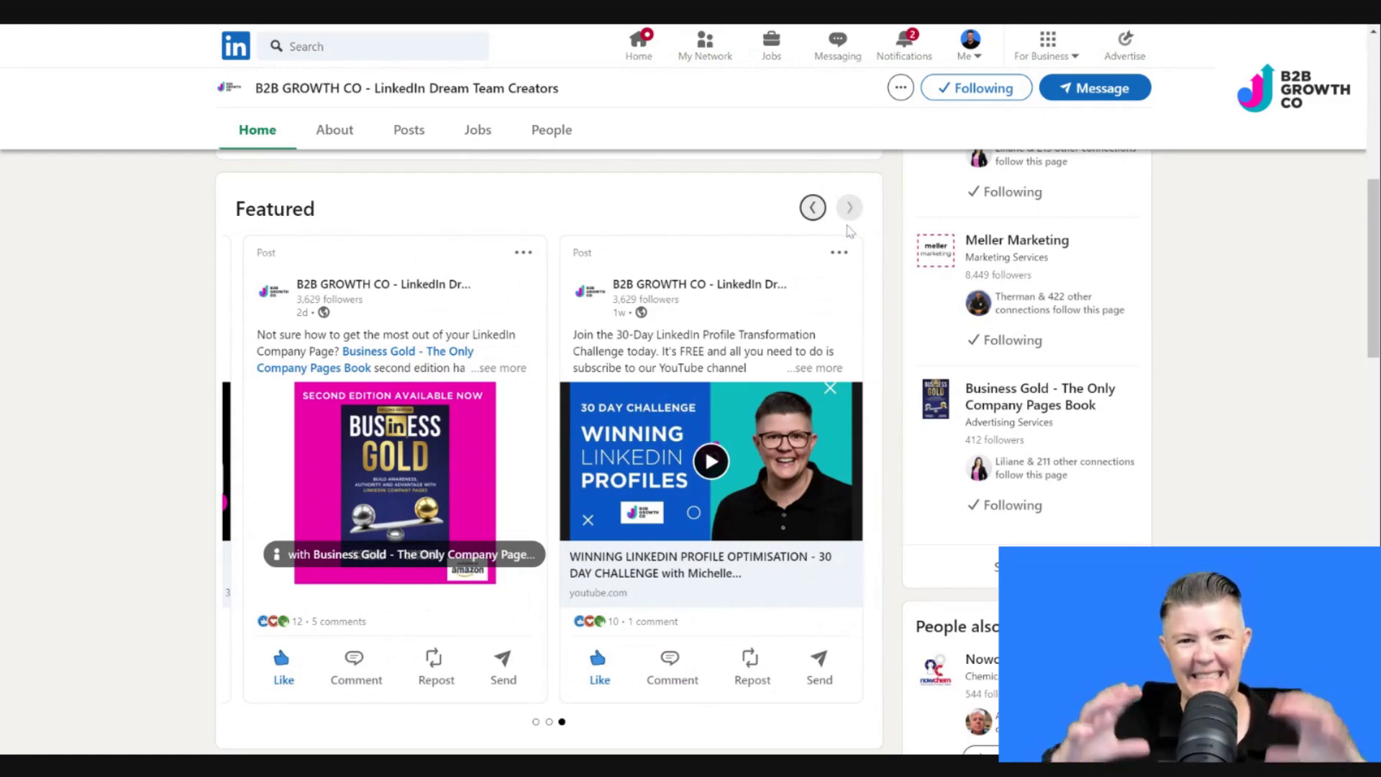
pyautogui.click(812, 208)
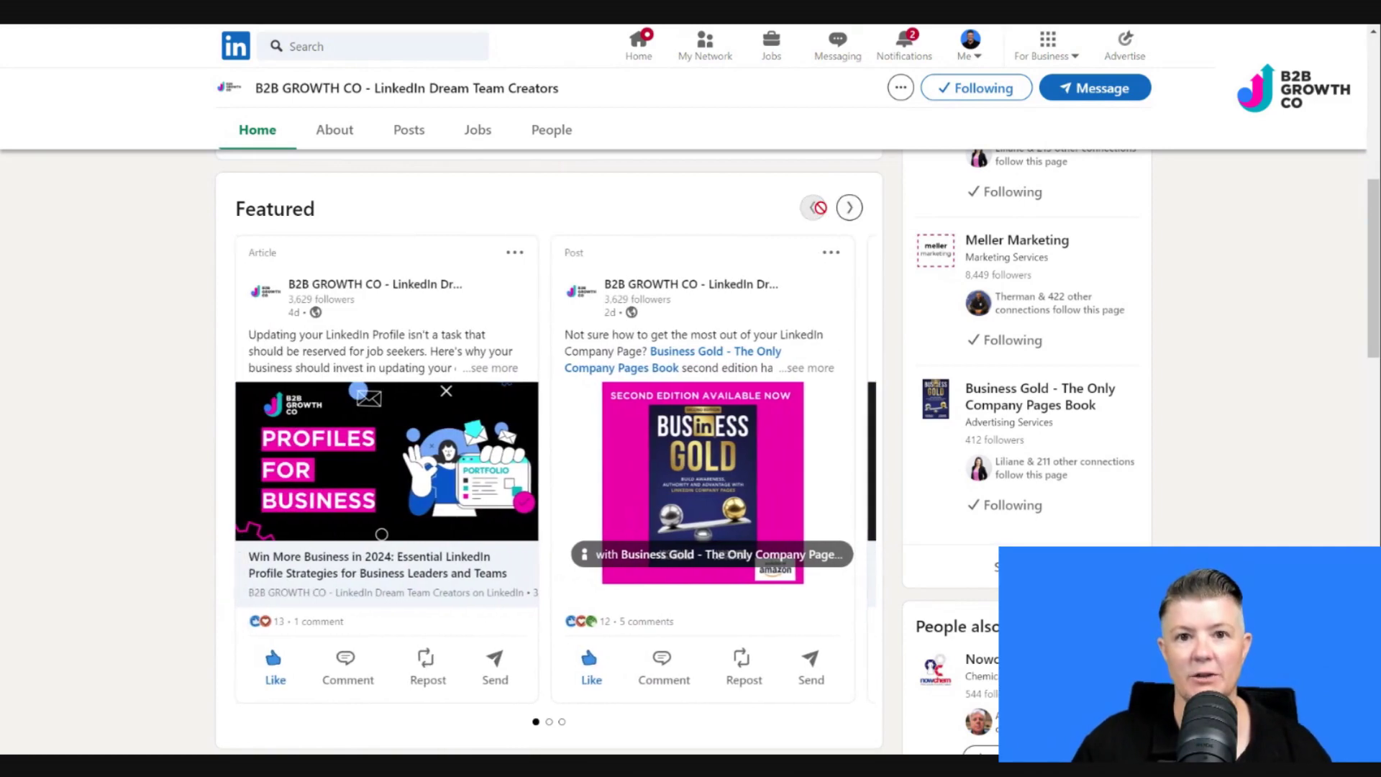
pyautogui.scroll(10, 813, 207)
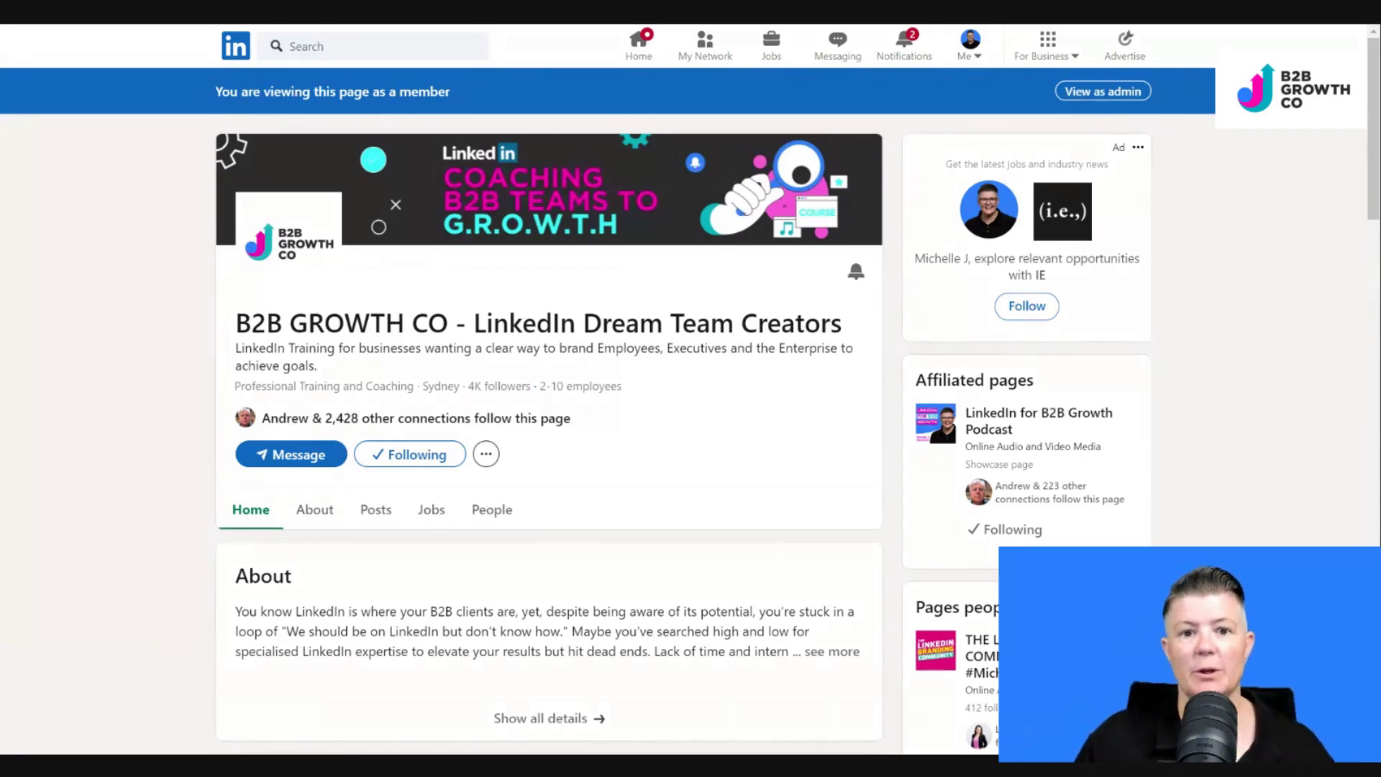
pyautogui.scroll(-8, 547, 432)
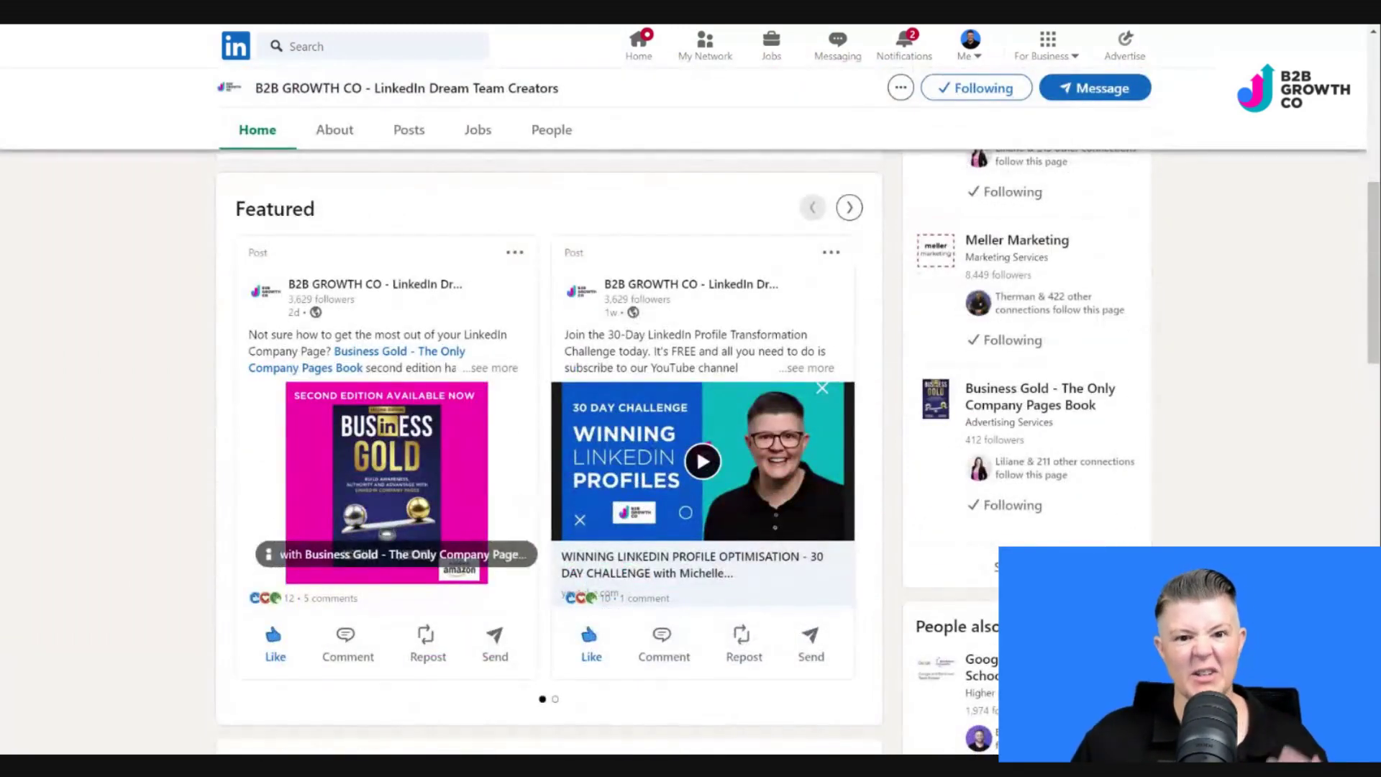